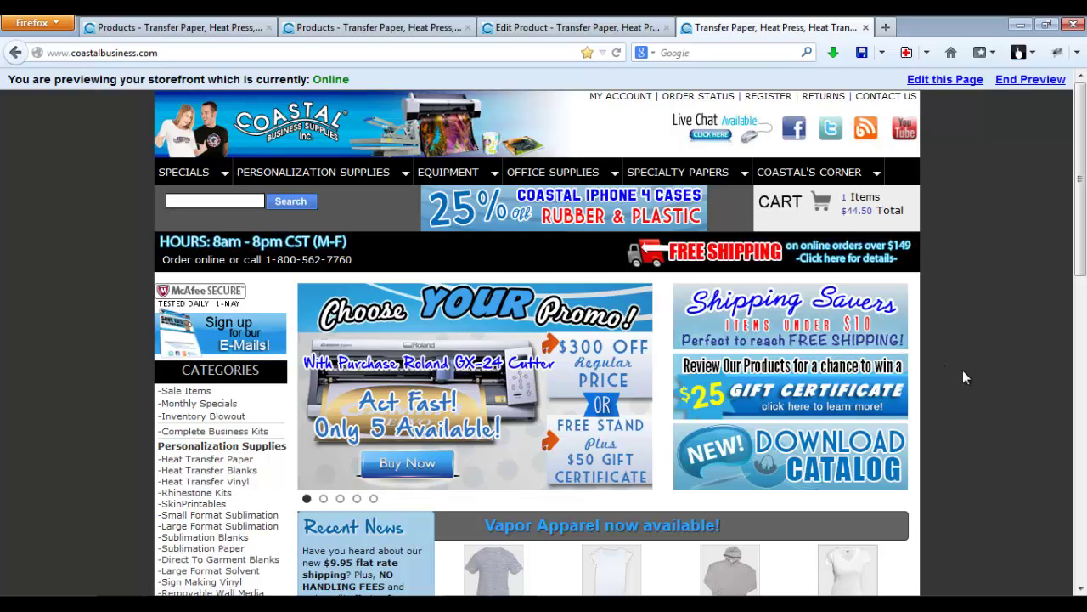
Browse Sublimation Blanks > License Plates & Frames to the 6 x 12 inch aluminum plate product
mouse_move(364, 170)
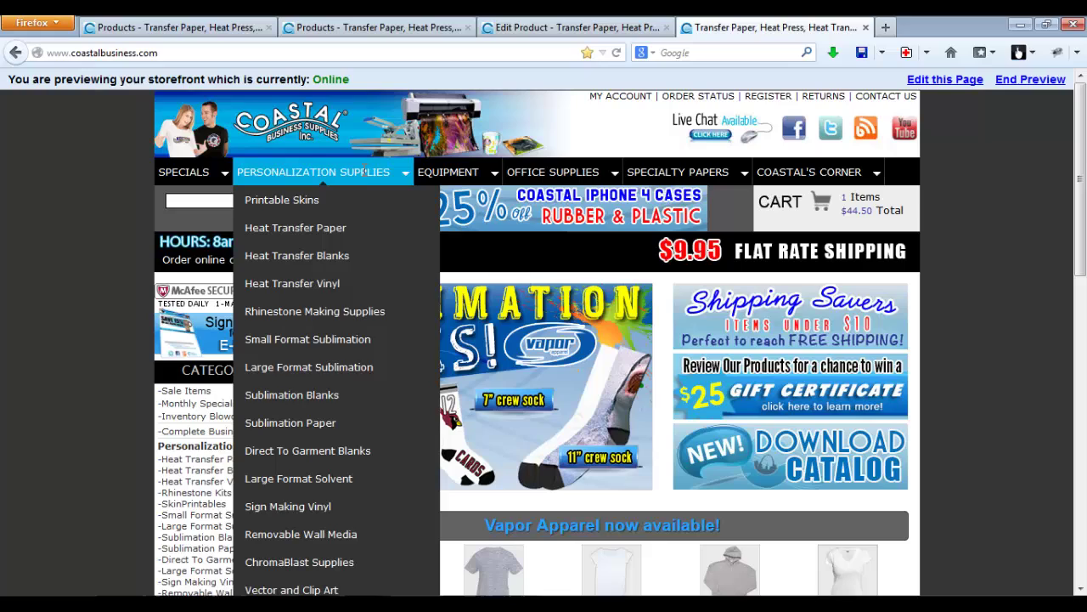
click(316, 394)
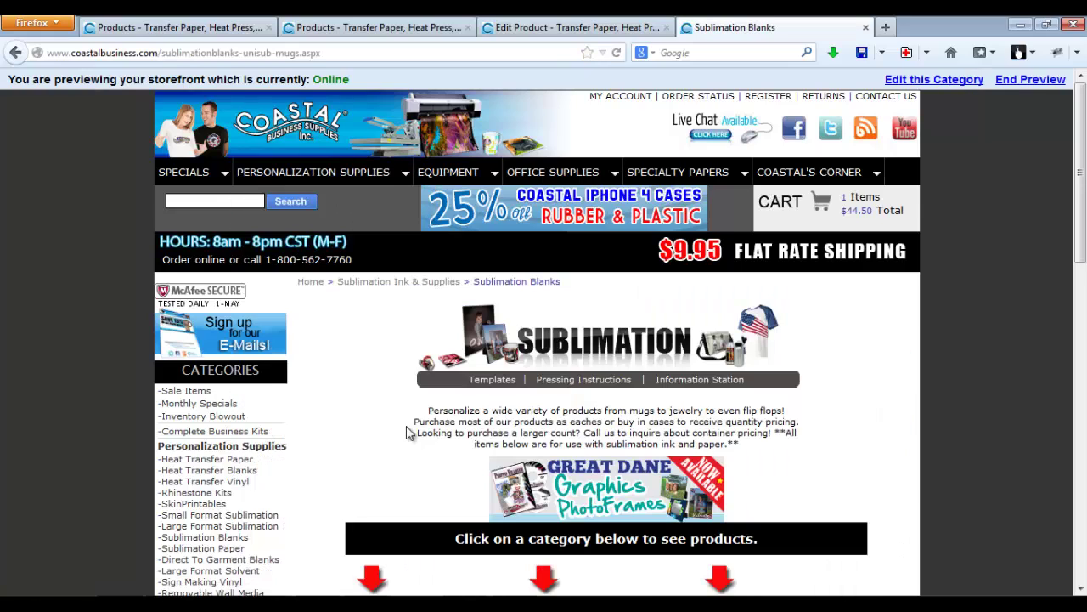
scroll(407, 426, down, 5)
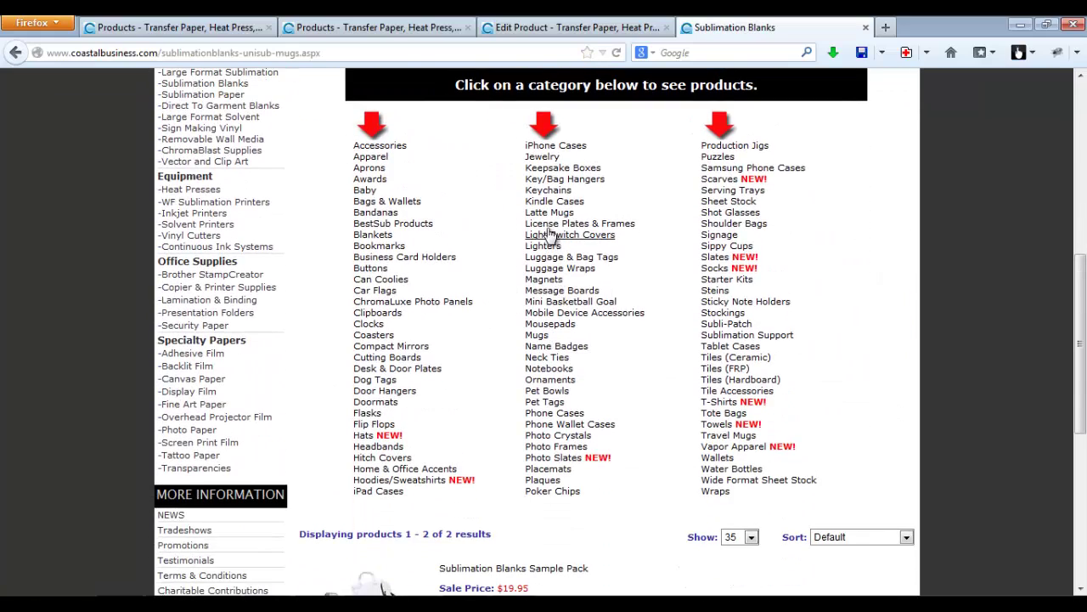
click(550, 224)
scroll(662, 355, down, 2)
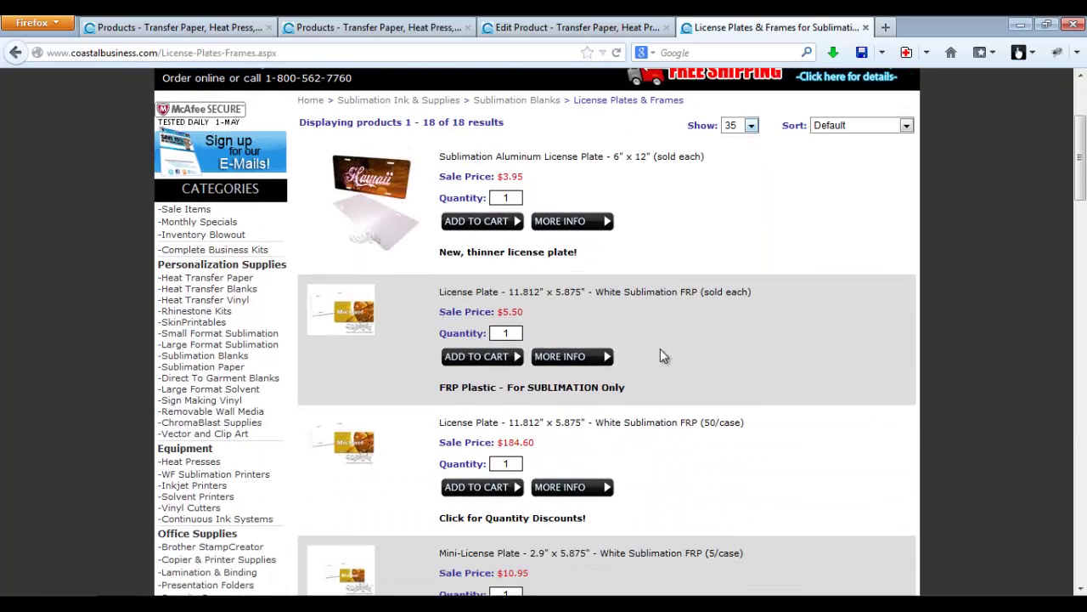
click(653, 161)
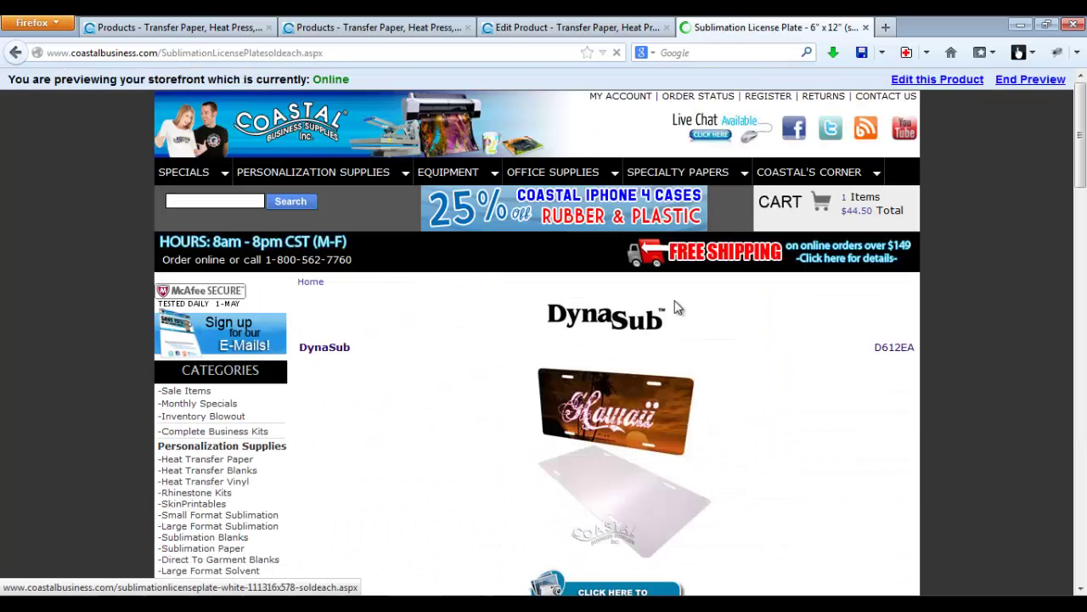
Download the D612-license-plate.zip CorelDraw template and open it
scroll(471, 308, down, 6)
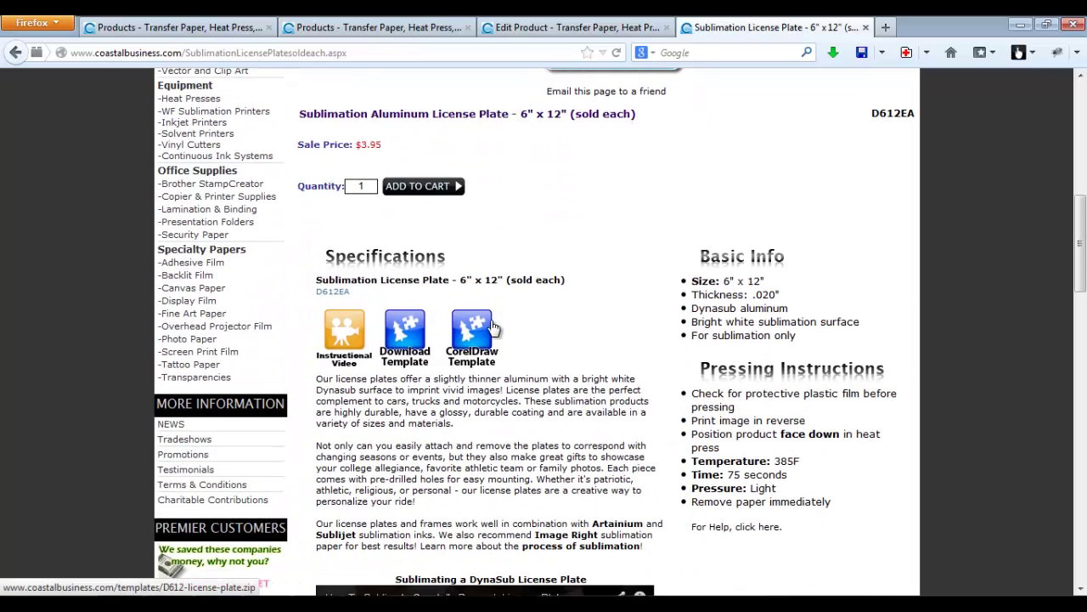
click(468, 361)
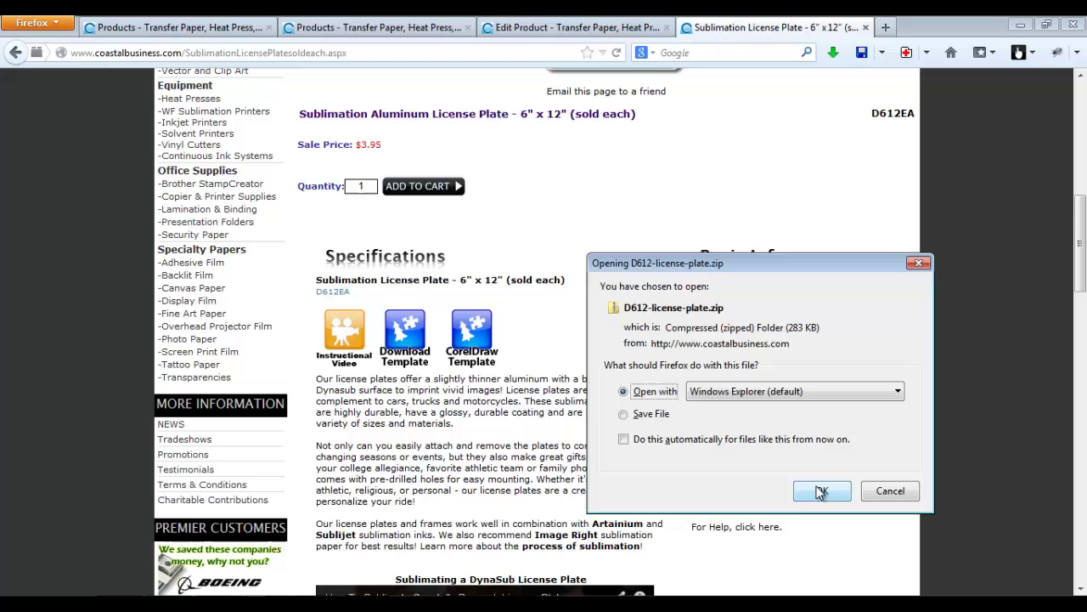
click(819, 492)
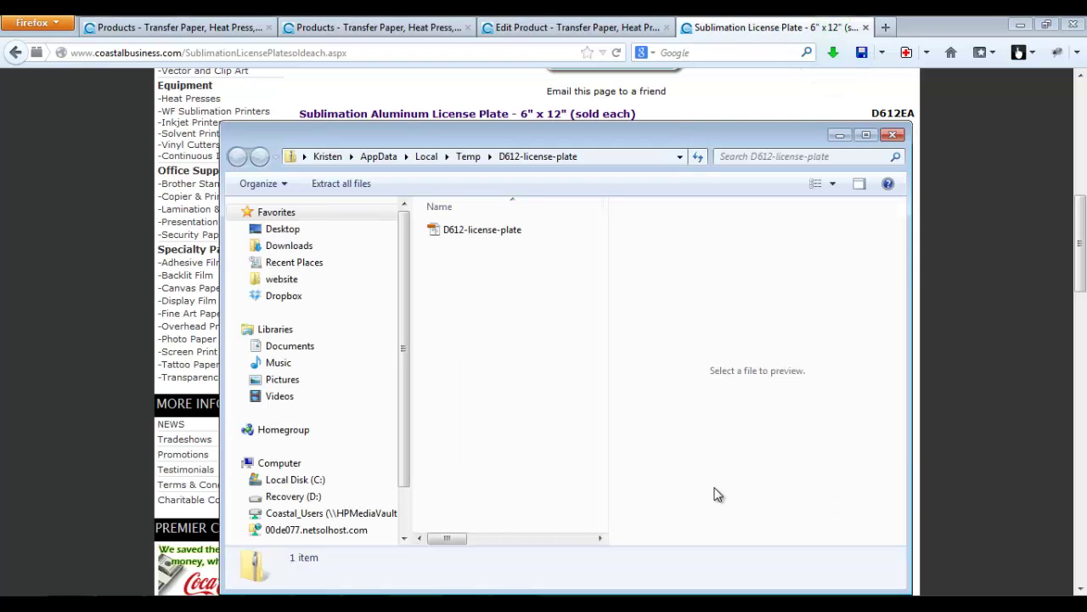
Copy D612-license-plate from the zip and paste it into the Desktop folder v
click(472, 234)
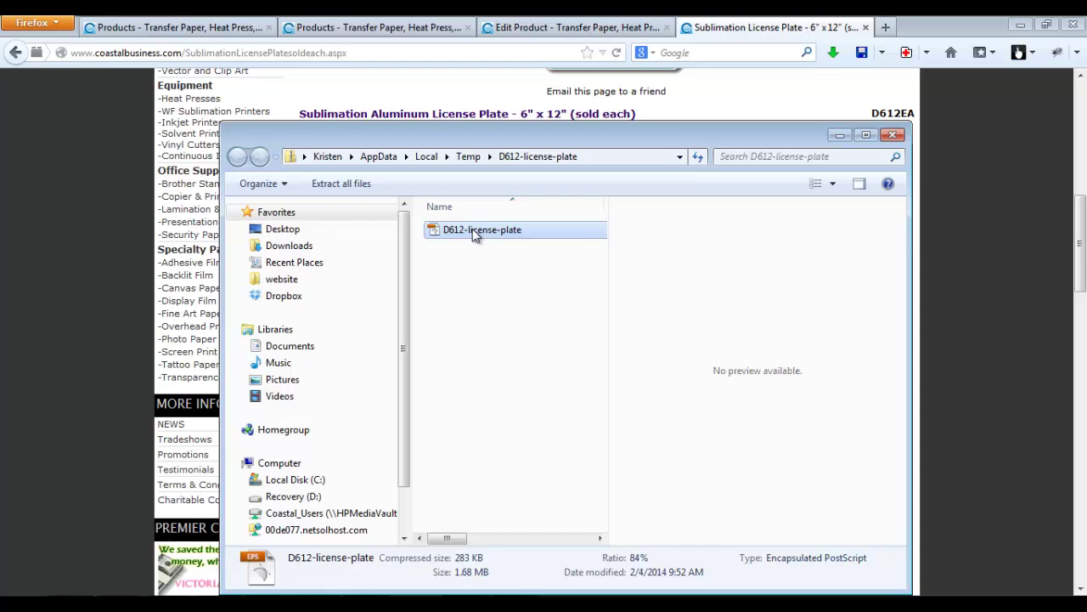
right_click(474, 234)
click(520, 282)
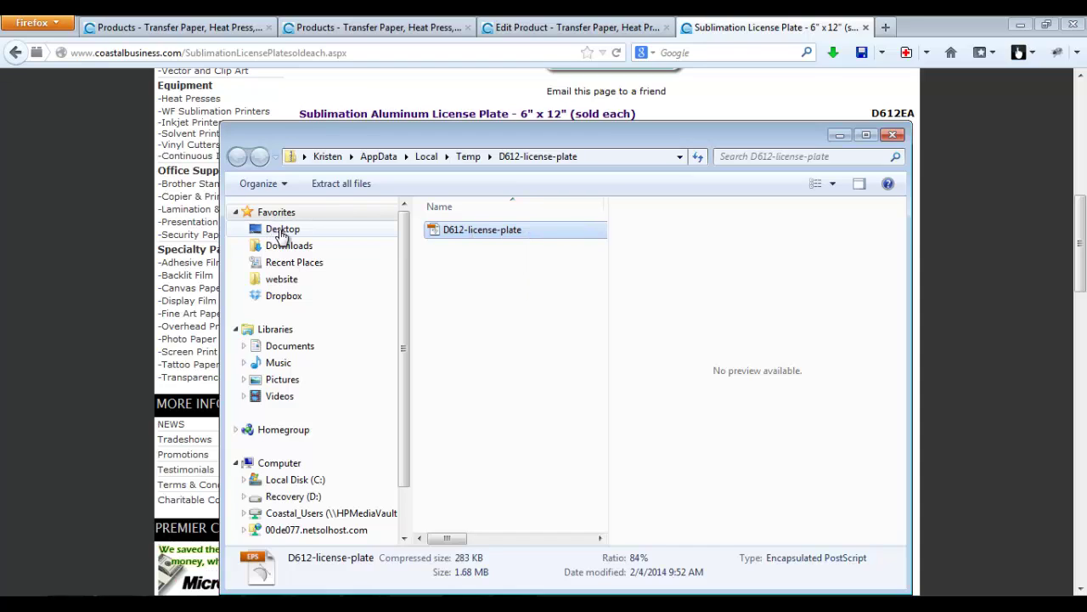
click(281, 235)
double_click(451, 414)
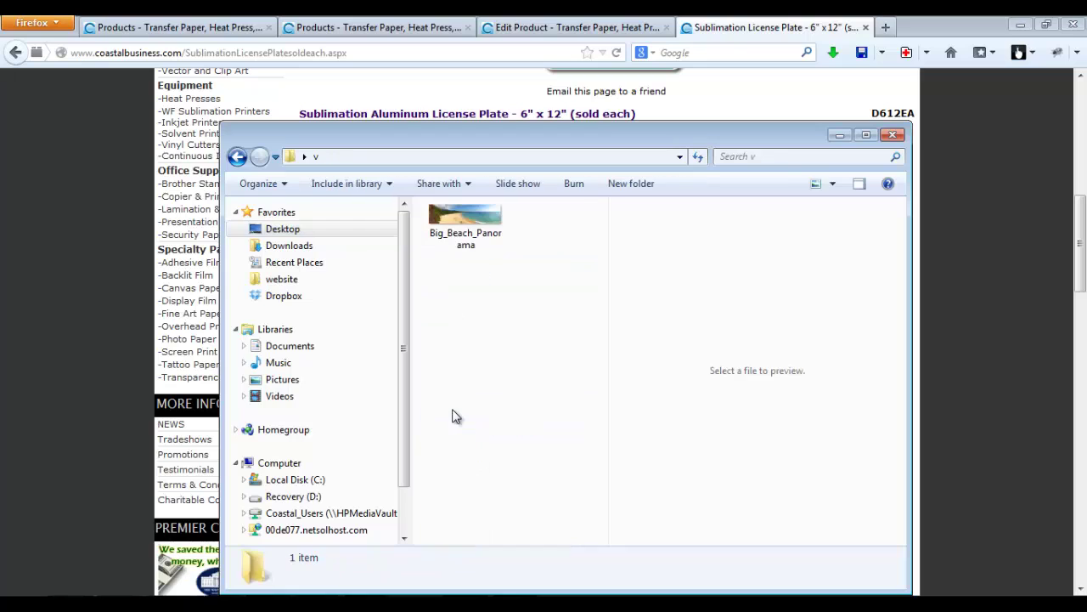
right_click(464, 317)
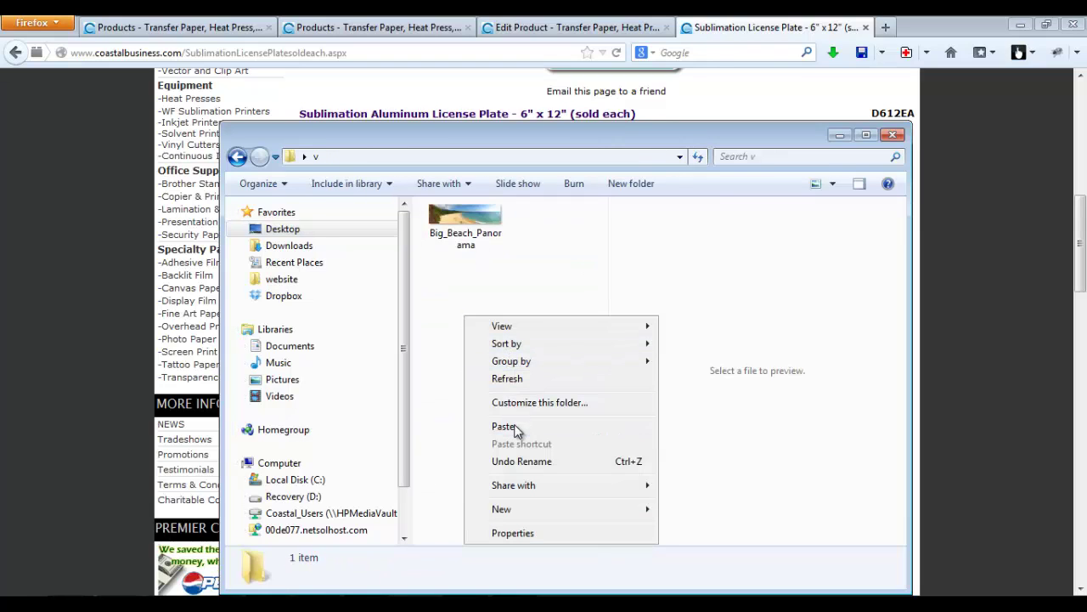
click(506, 426)
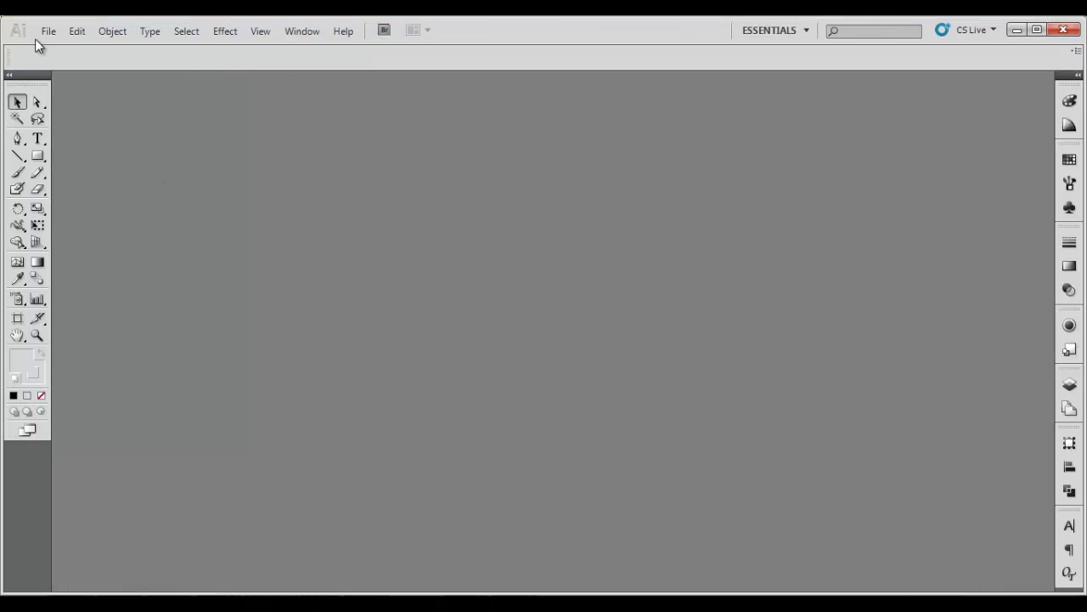
Open D612-license-plate.eps from folder v with File > Open
click(48, 31)
click(88, 83)
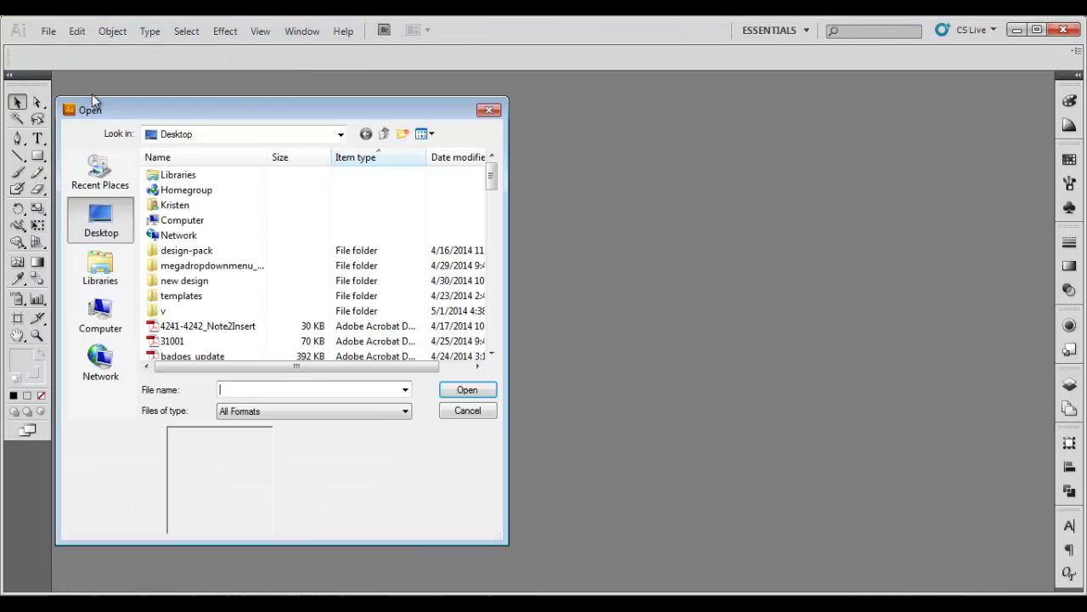
double_click(157, 314)
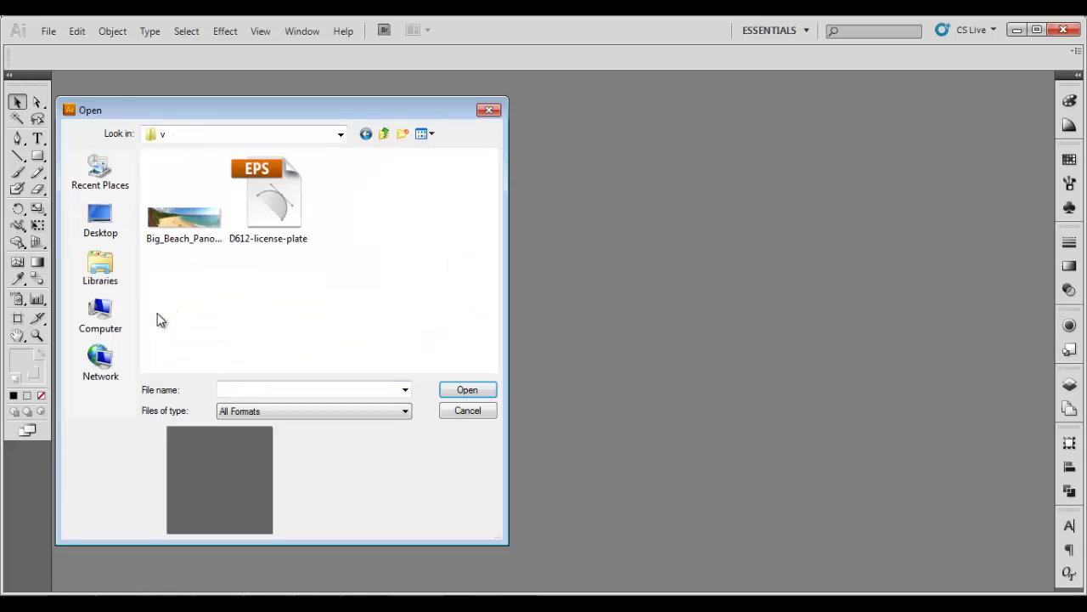
click(263, 213)
click(464, 392)
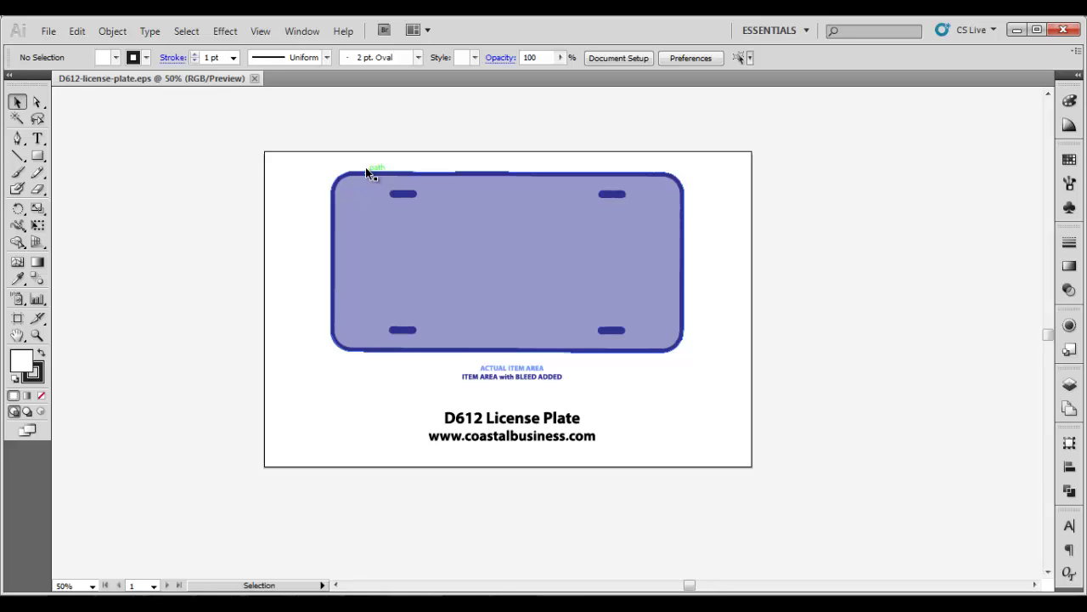
Place Big_Beach_Panorama.jpg as a linked image over the plate template
click(51, 32)
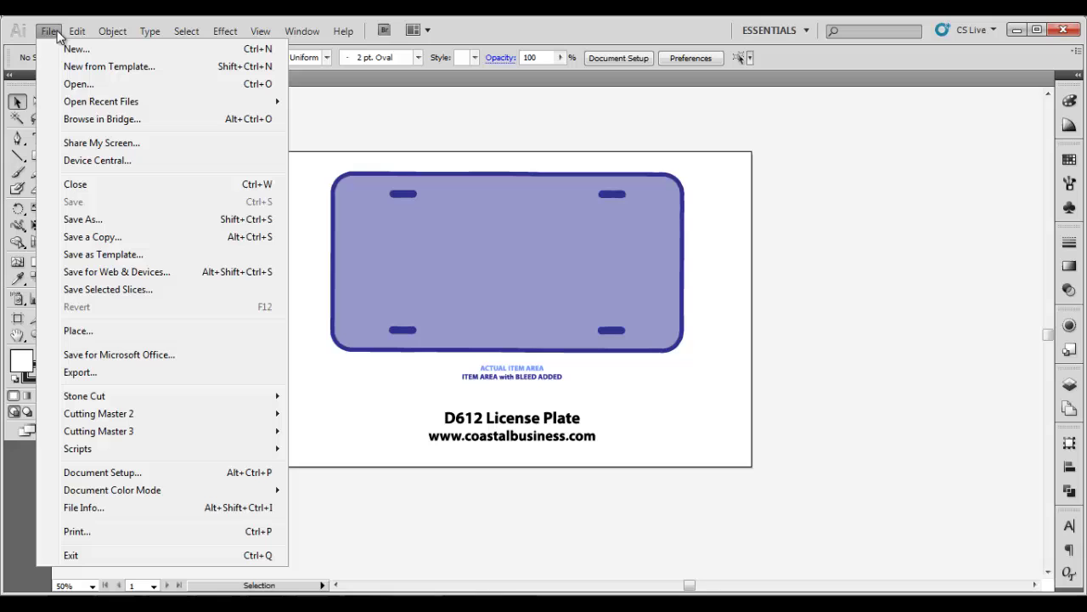
click(74, 331)
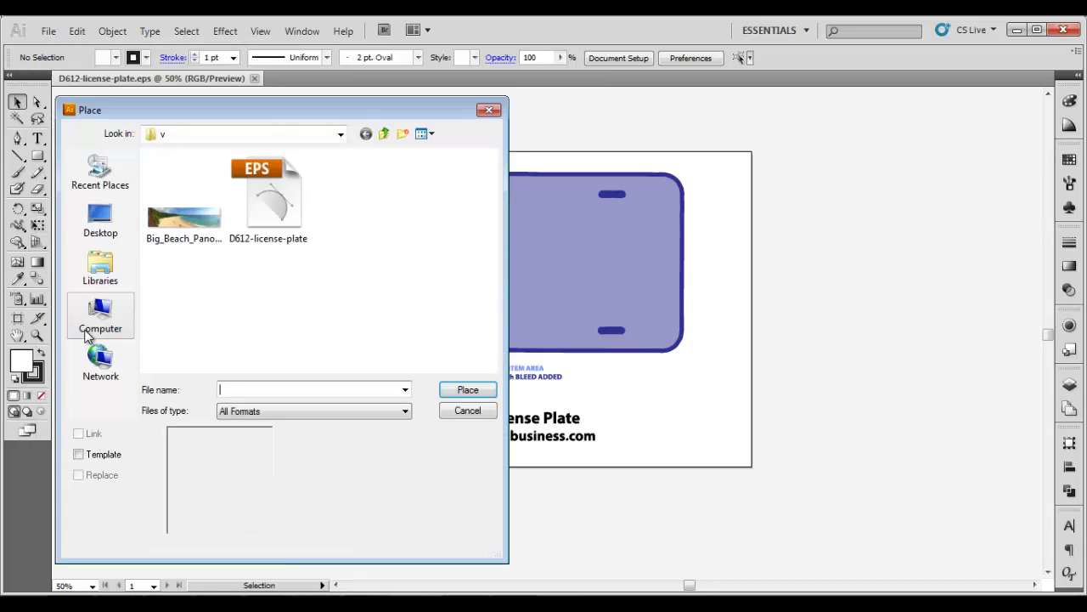
click(187, 216)
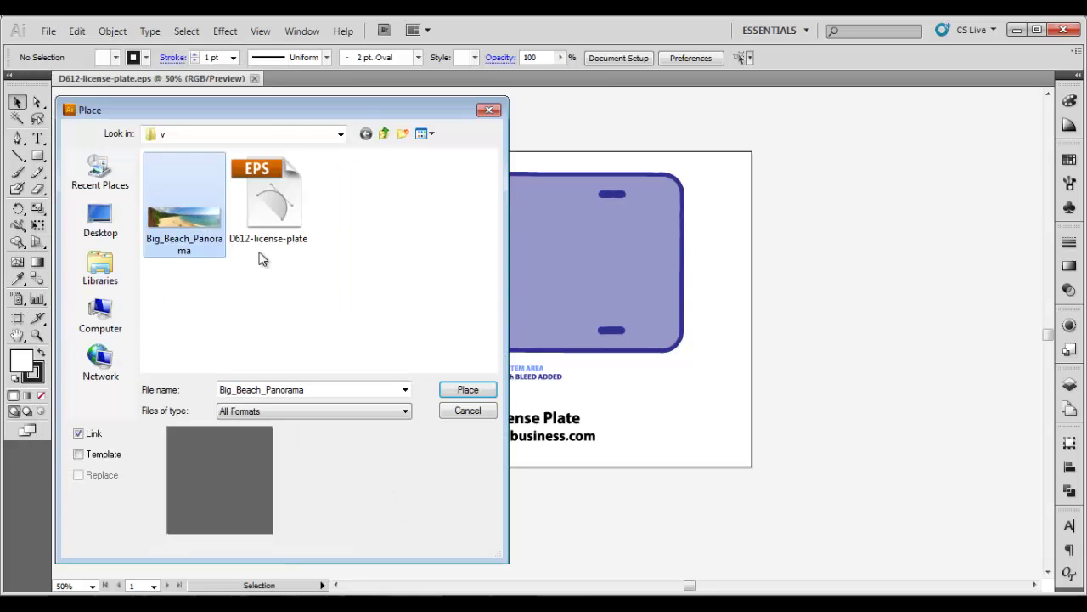
click(466, 390)
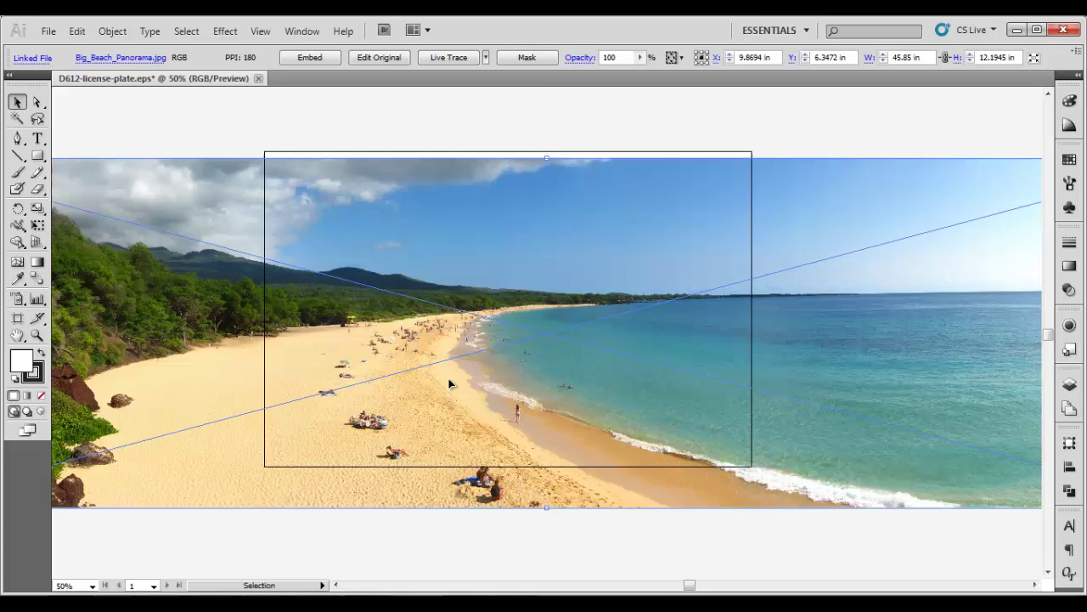
Nudge the beach photo up slightly and send it to the back, behind the plate artwork
drag(450, 384, 452, 370)
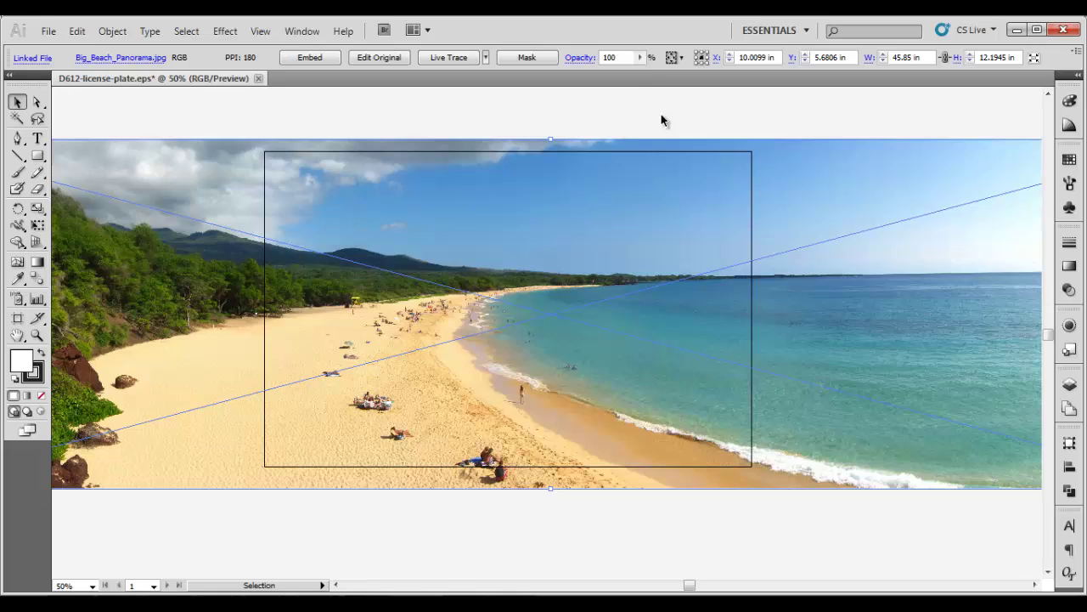
right_click(677, 180)
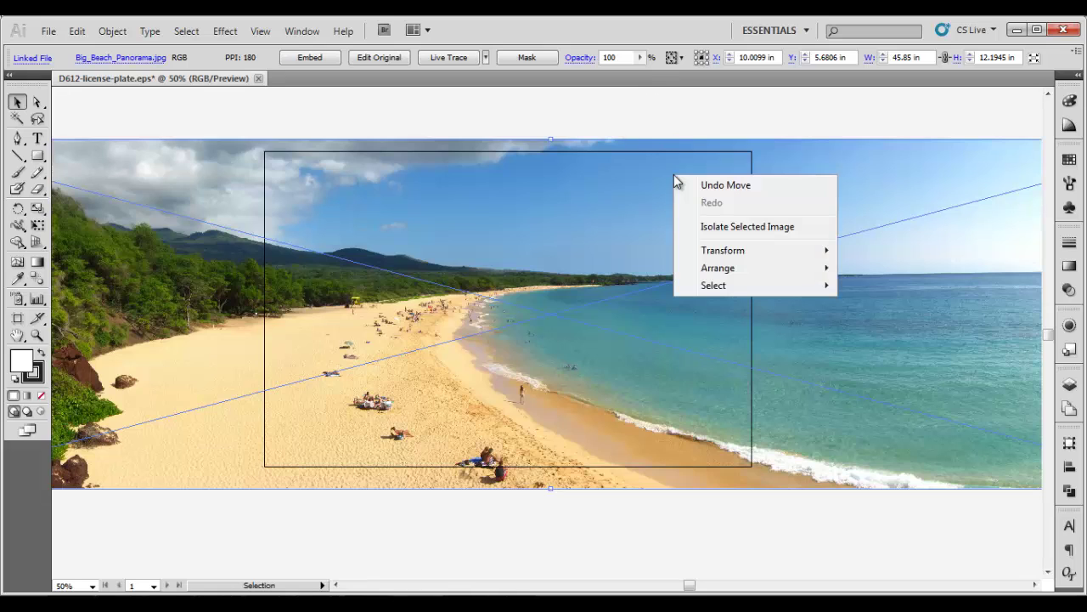
mouse_move(761, 270)
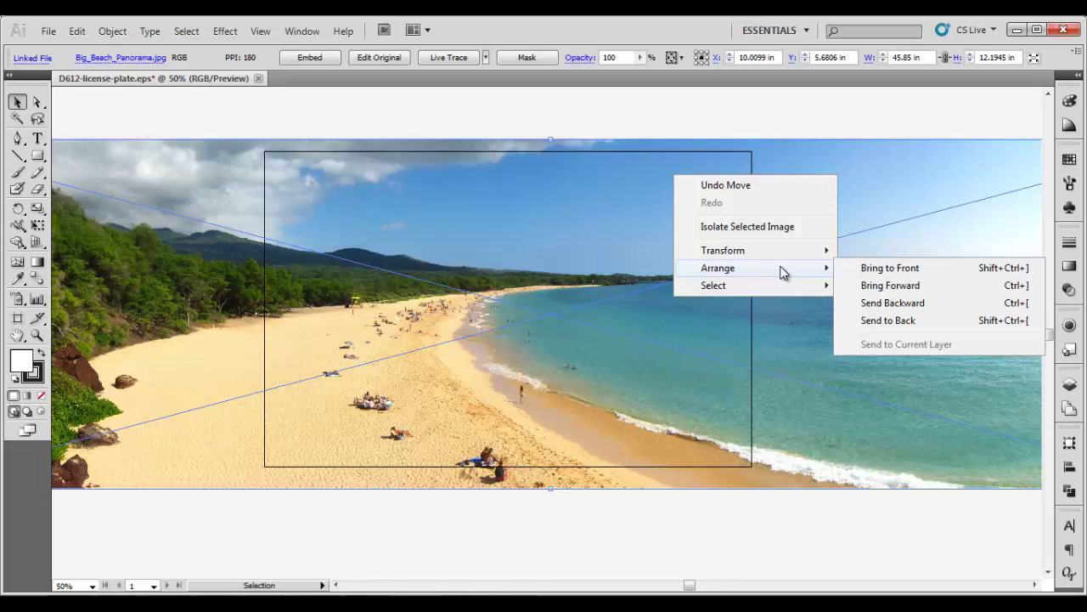
click(873, 323)
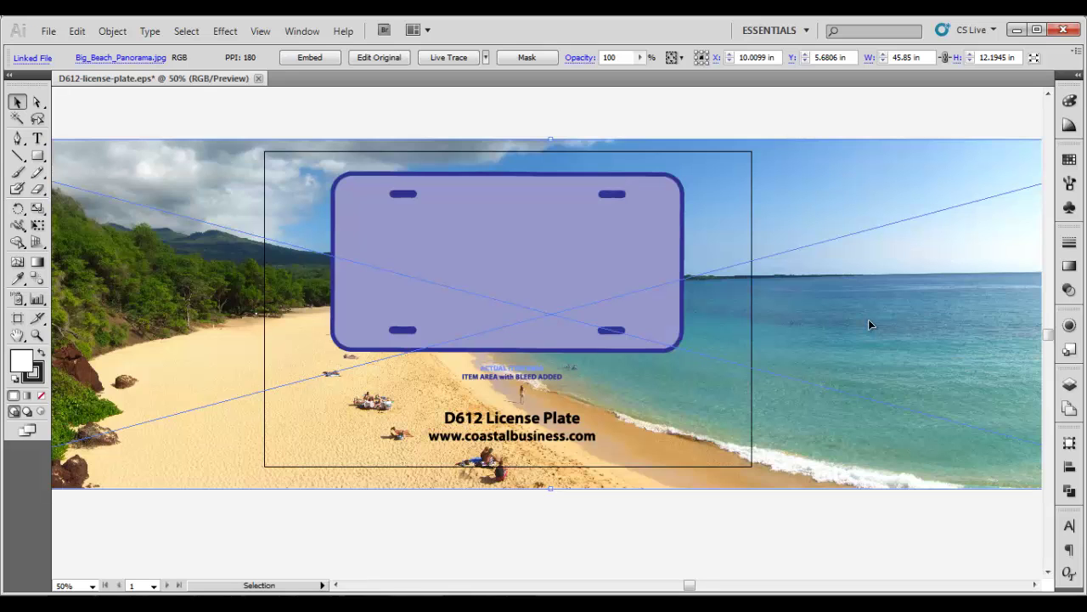
At 25% zoom, move the beach image onto the plate and scale it down by its corner
drag(791, 422, 906, 408)
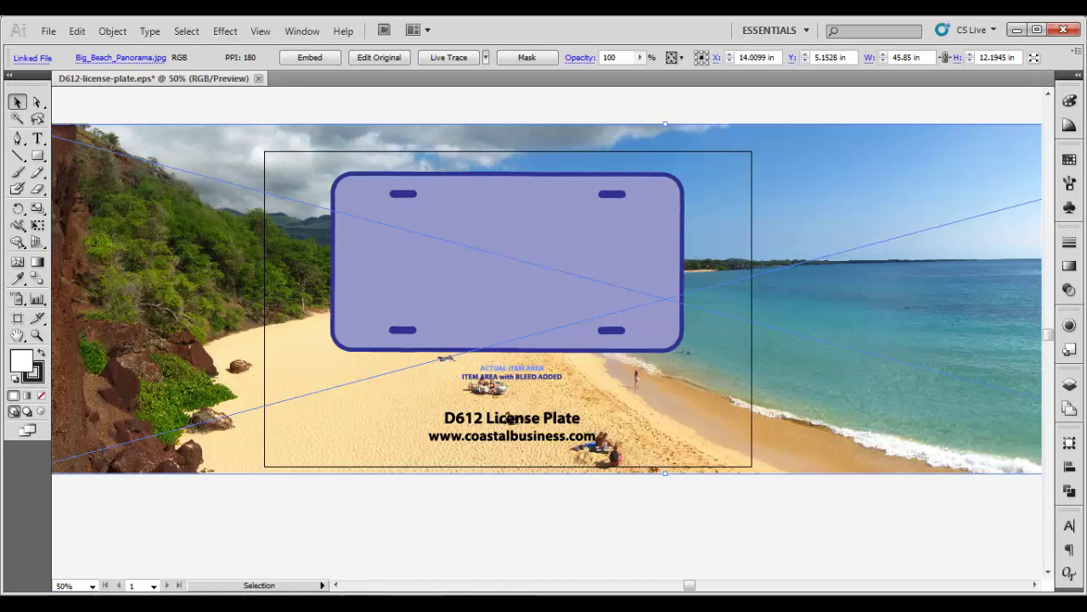
click(92, 586)
click(85, 484)
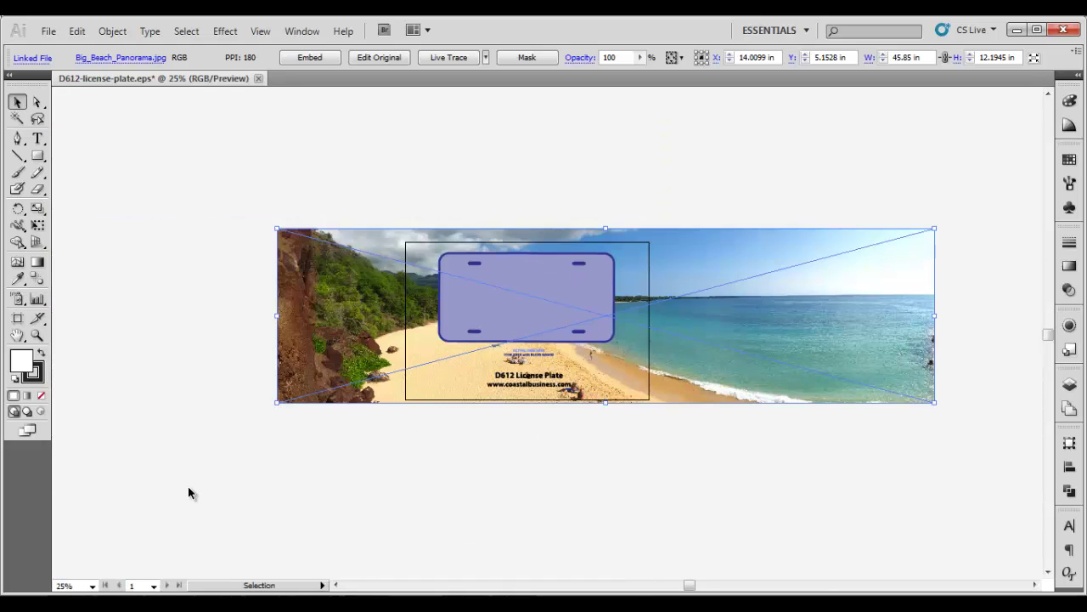
drag(611, 402, 759, 424)
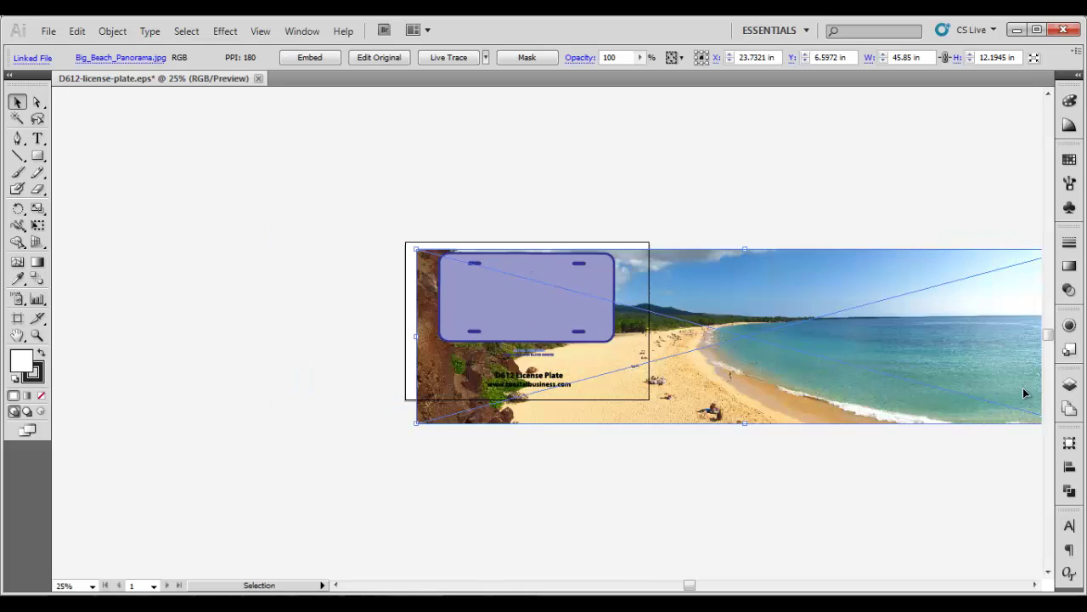
drag(689, 584, 720, 585)
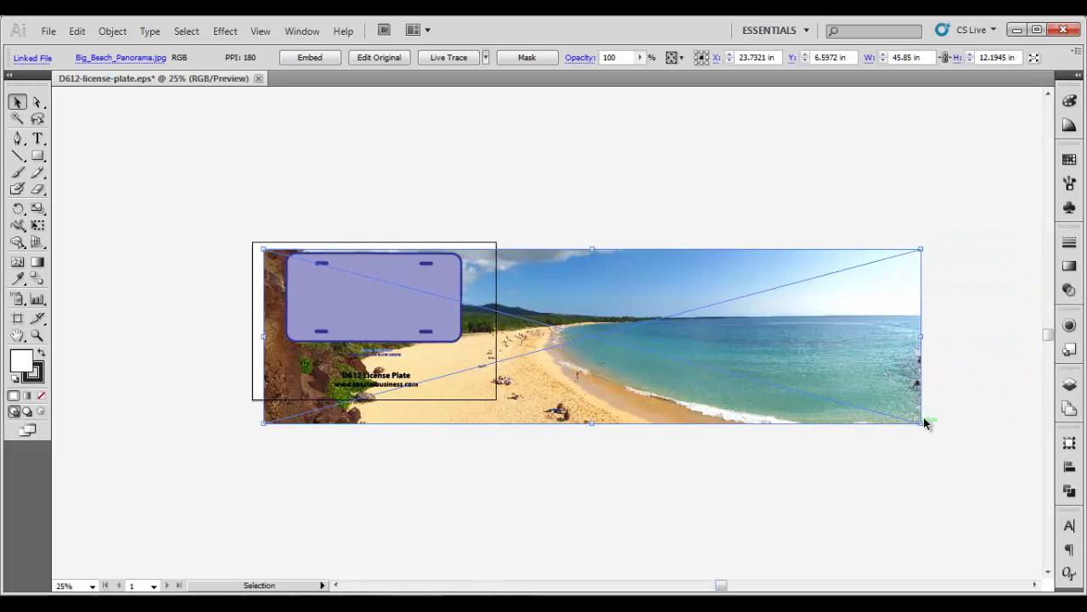
drag(923, 420, 460, 341)
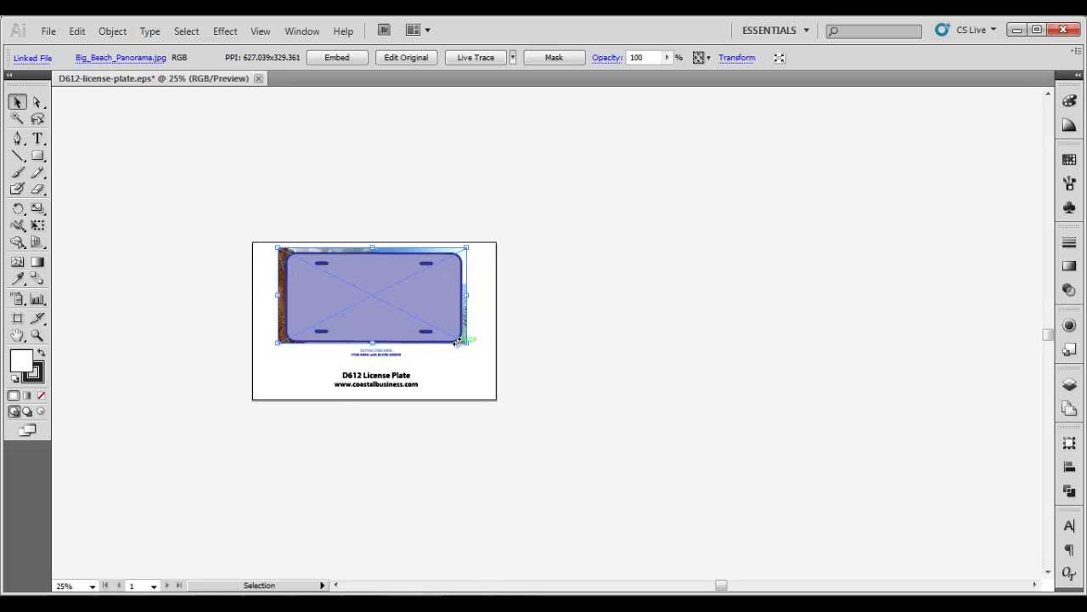
At 66.67% zoom, nudge the beach image so it fully covers the plate's bleed area
click(92, 586)
click(68, 449)
click(517, 561)
drag(717, 585, 685, 584)
drag(521, 159, 531, 168)
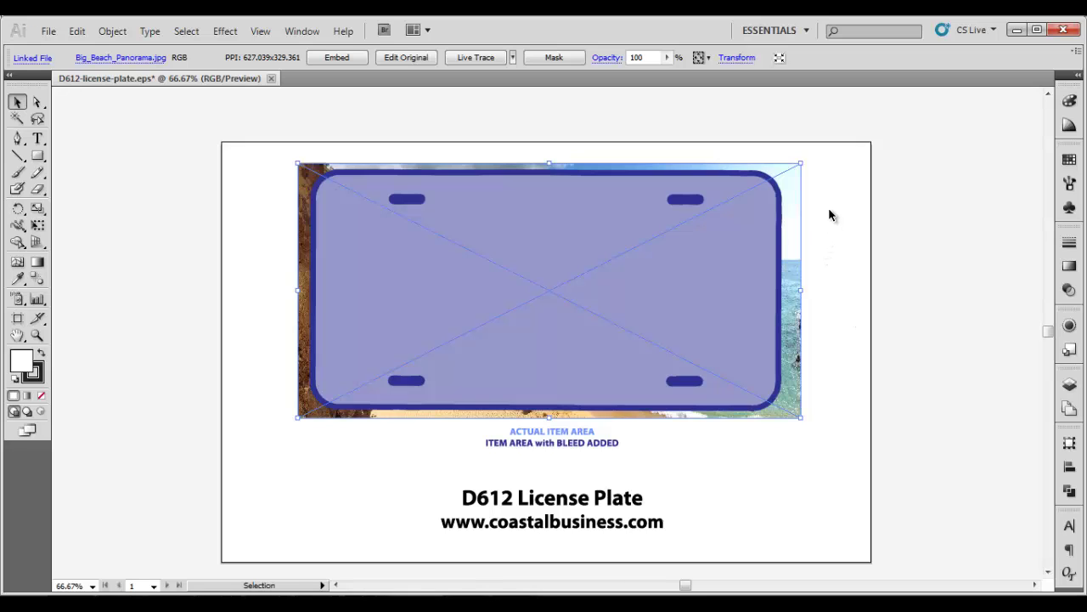
Select the beach image with the plate outline and apply Object > Clipping Mask > Make
click(815, 179)
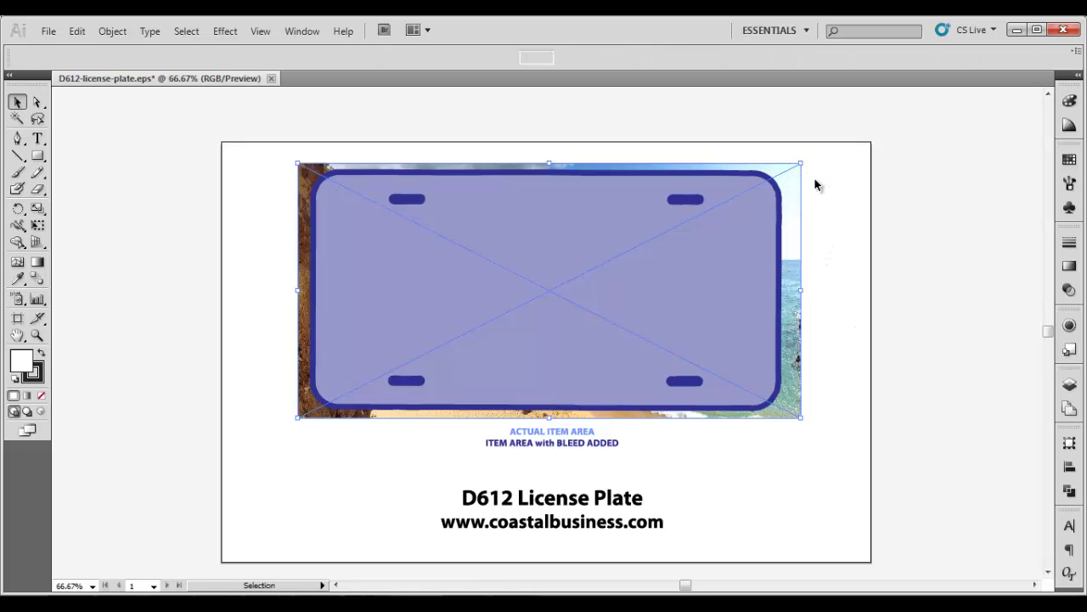
click(795, 187)
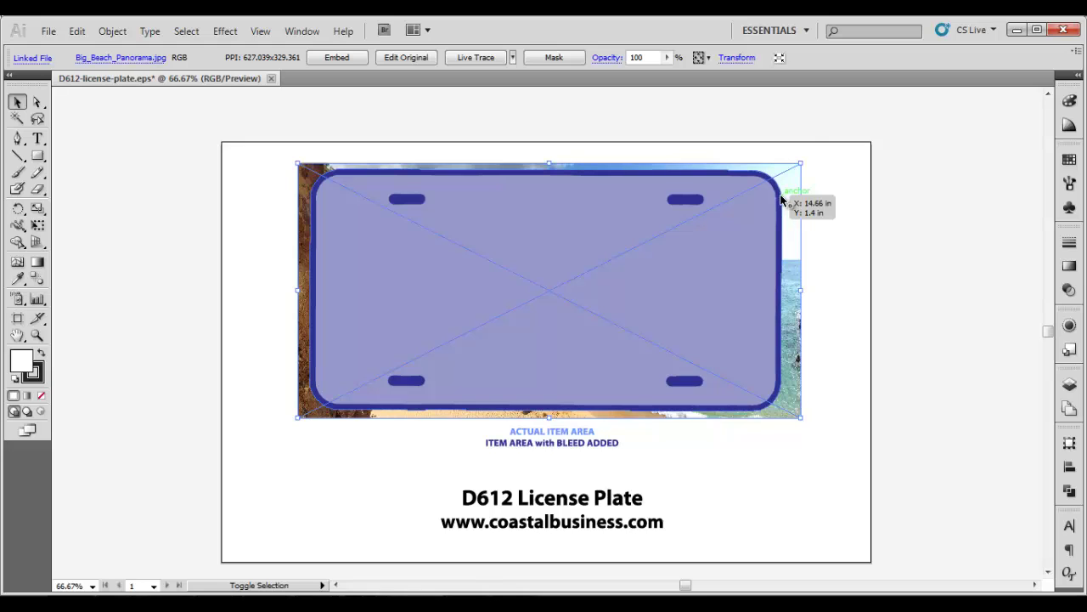
shift+click(781, 201)
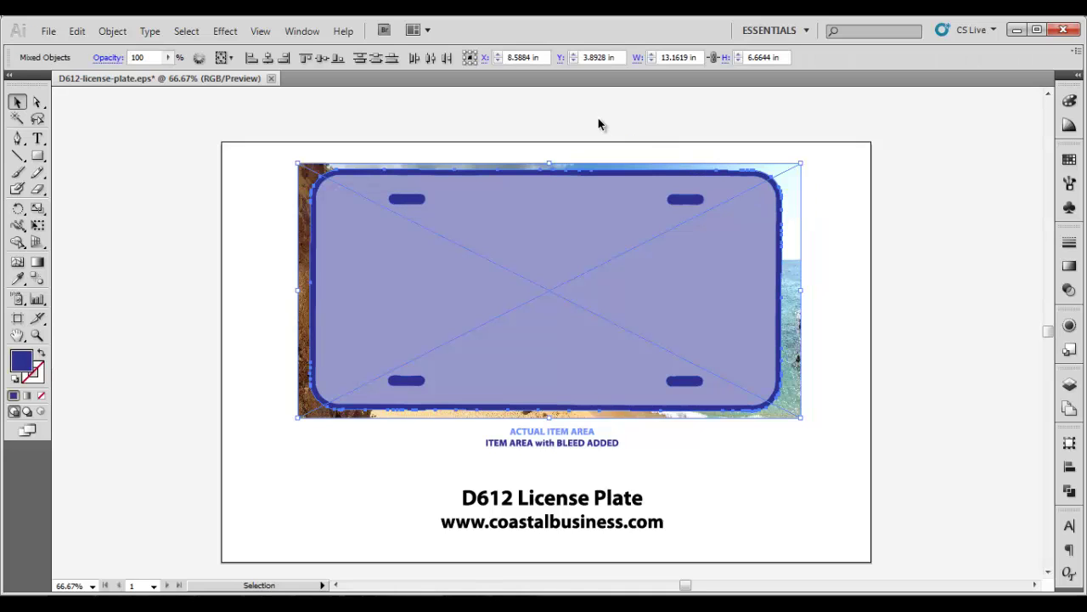
click(119, 32)
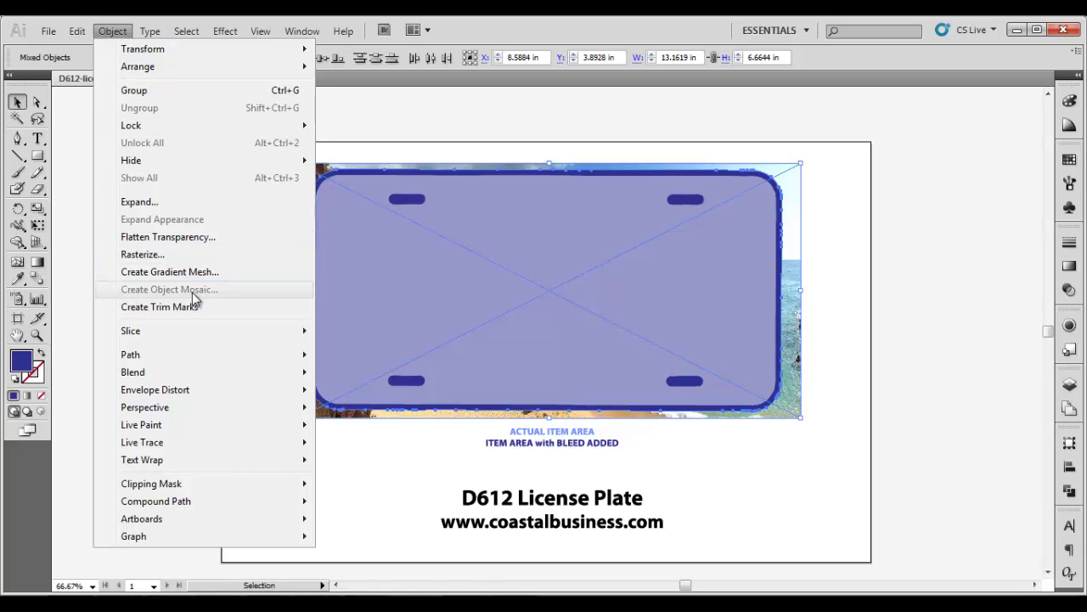
mouse_move(200, 491)
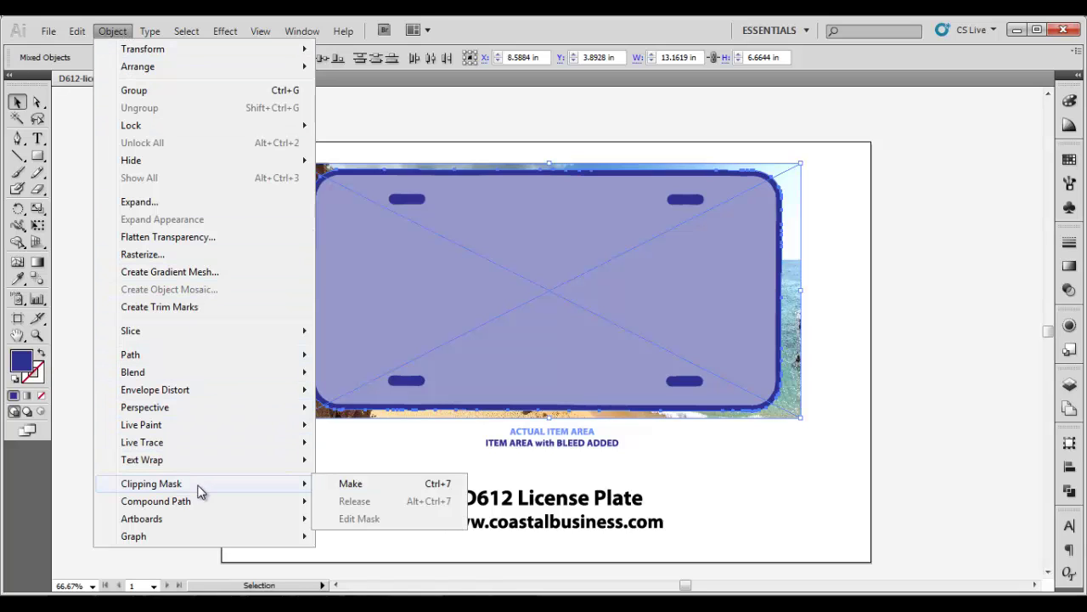
click(351, 483)
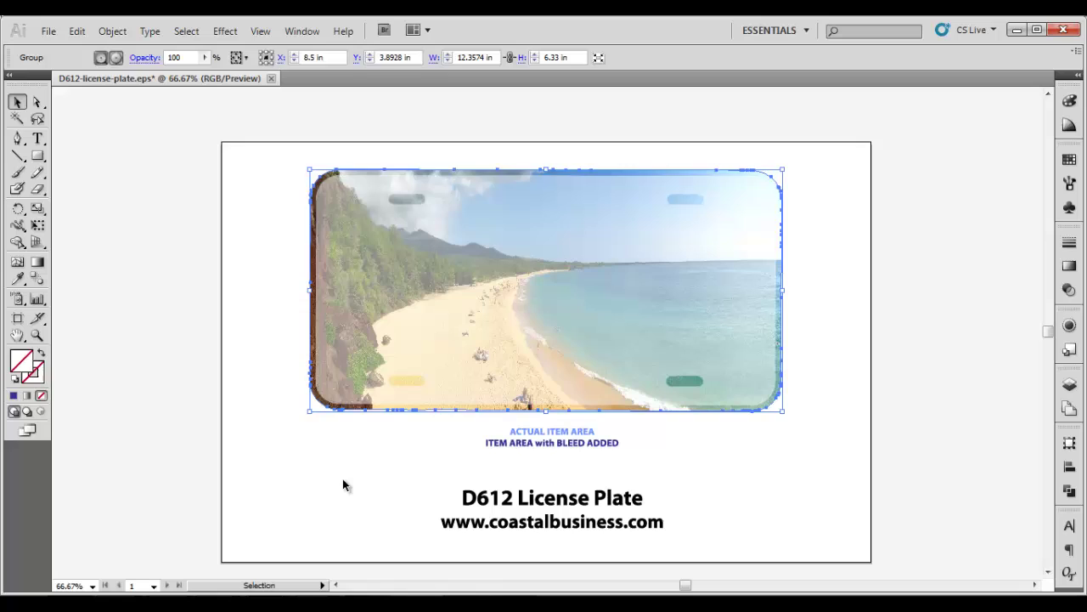
click(342, 480)
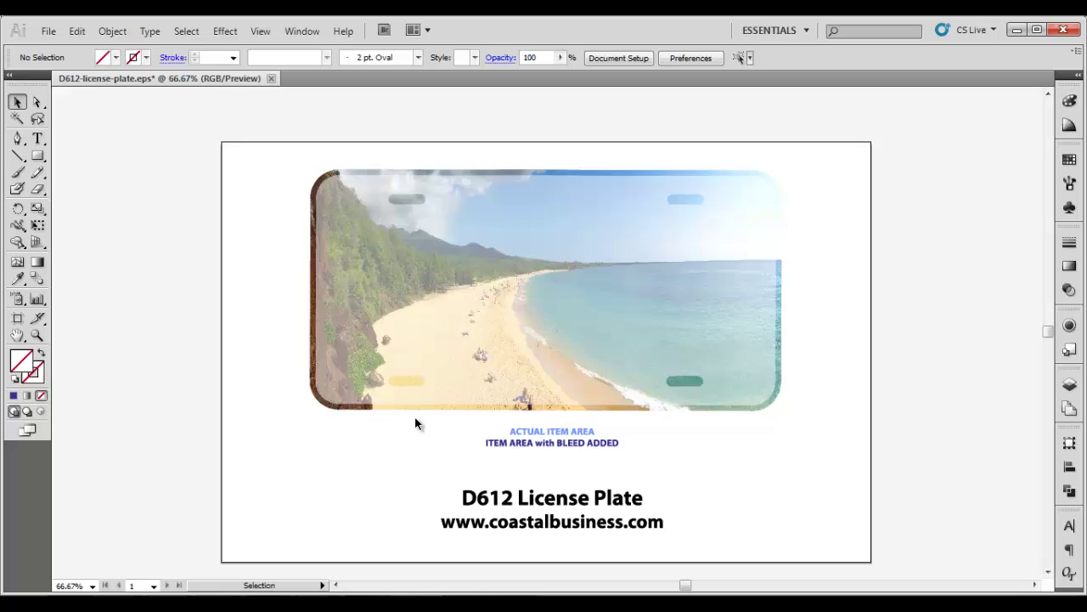
In the Layers panel, expand Layer 1 and hide the Compound path overlay and text Group
click(1071, 387)
click(928, 395)
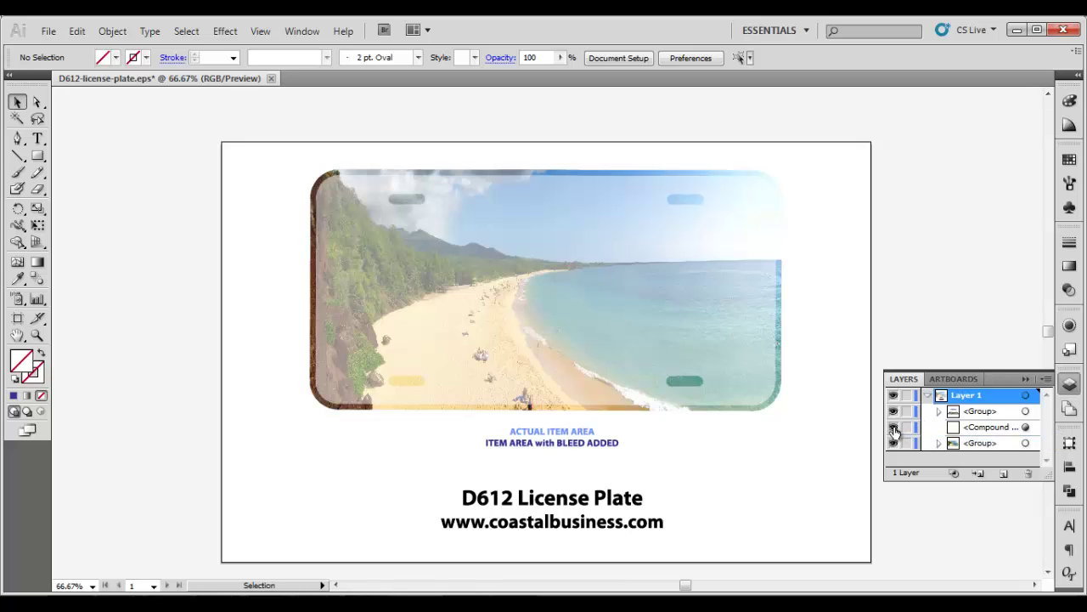
click(894, 427)
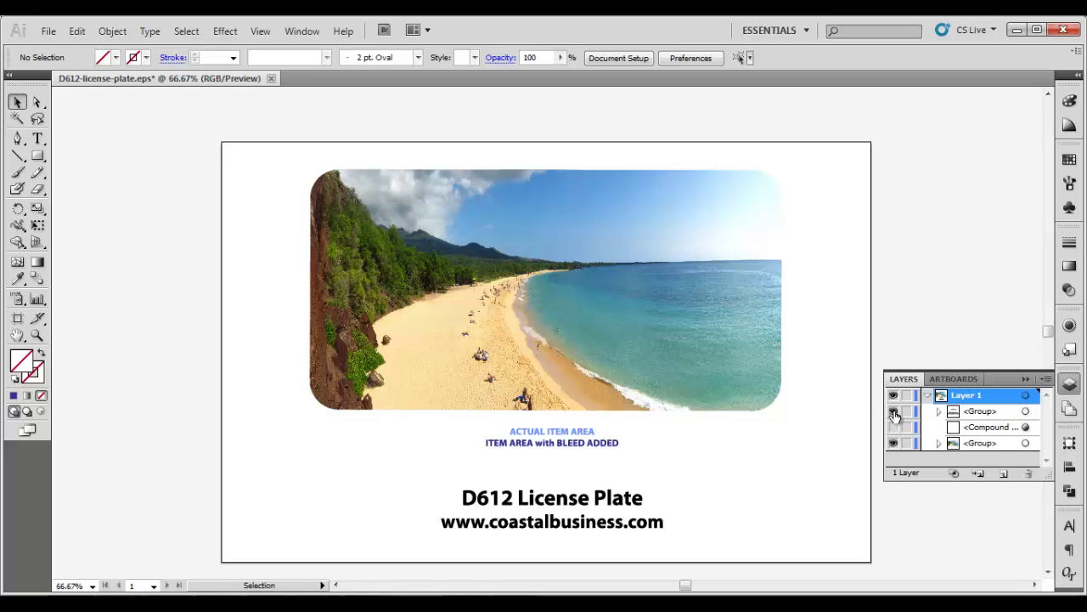
click(894, 411)
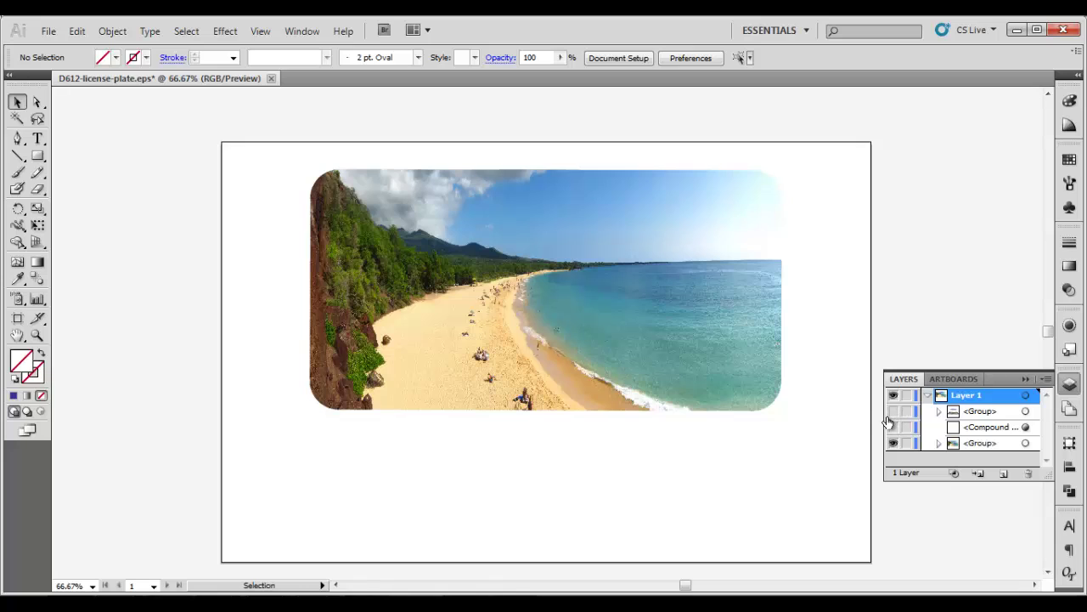